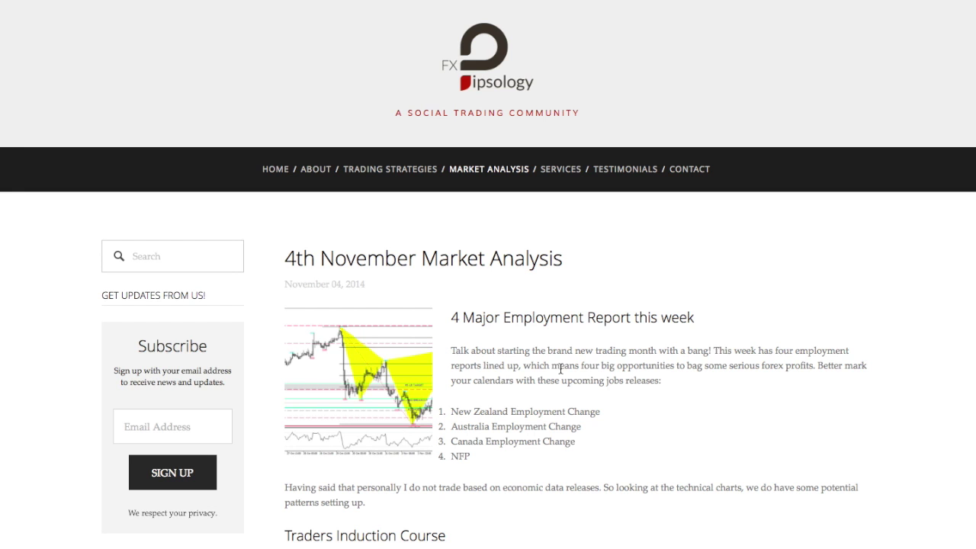
# Switch from Safari to the Preview window showing the CADCHF H4 chart image
pyautogui.press('super+Tab')
pyautogui.press('super+Tab')
pyautogui.press('super+Tab')
pyautogui.press('super+Tab')
pyautogui.press('super+Tab')
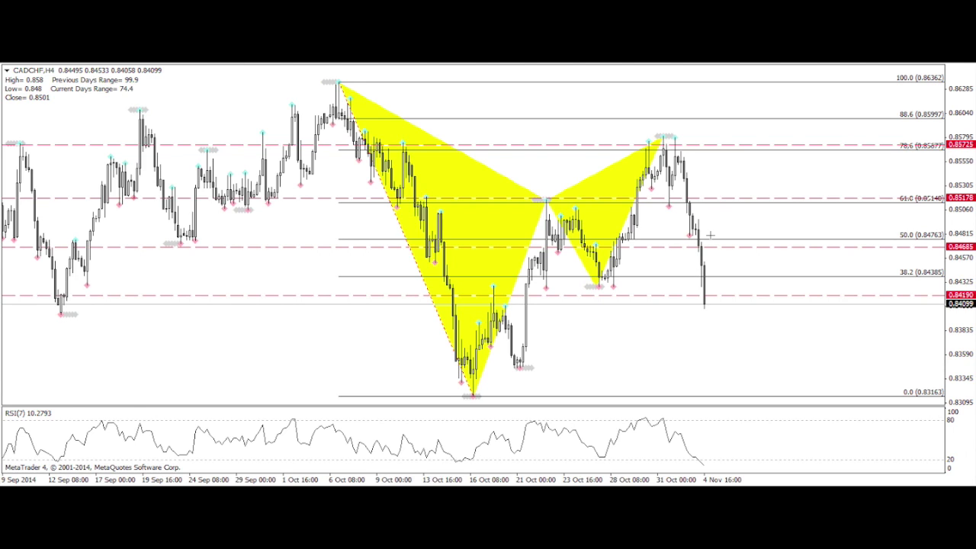
# Advance Preview to the EURAUD H4 chart image with its yellow harmonic pattern
pyautogui.hotkey('ctrl', 'Tab')
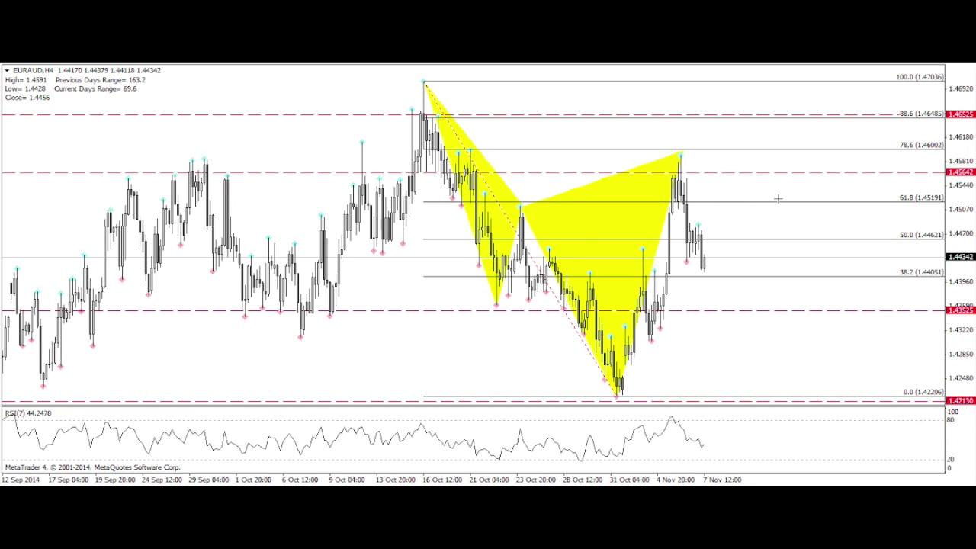
pyautogui.press('super+Tab')
pyautogui.press('super+Tab')
pyautogui.press('super+Tab')
pyautogui.press('super+Tab')
pyautogui.press('super+Tab')
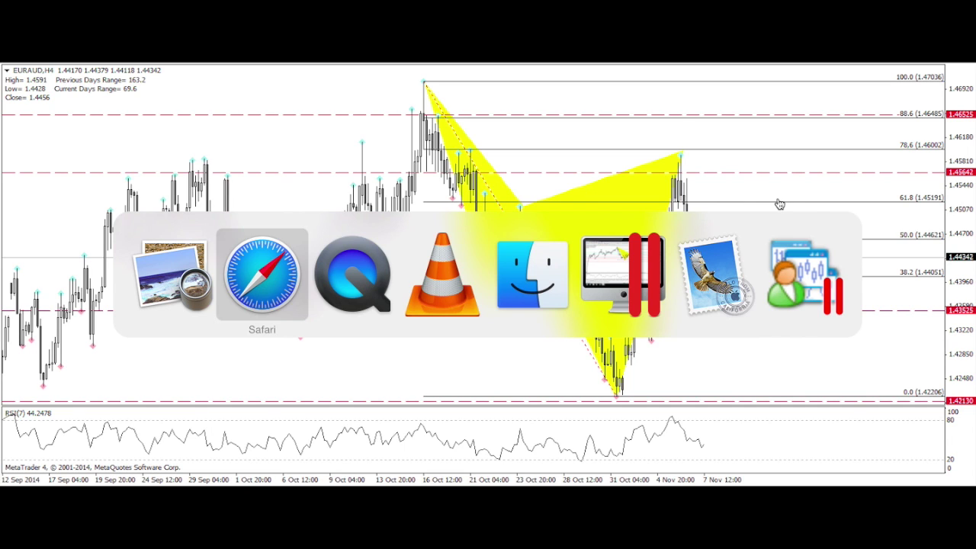
# Switch to MetaTrader 4, where the AUDJPY M30 chart is showing
pyautogui.press('super+Tab')
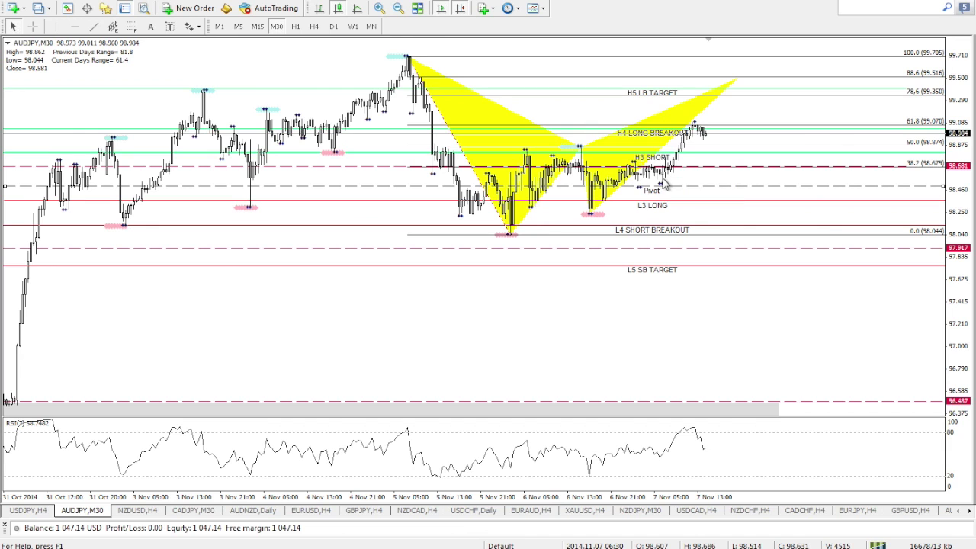
# View NZDCAD H4, zoom NZDJPY M30 with chart shift on, then return to AUDJPY M30
pyautogui.click(429, 511)
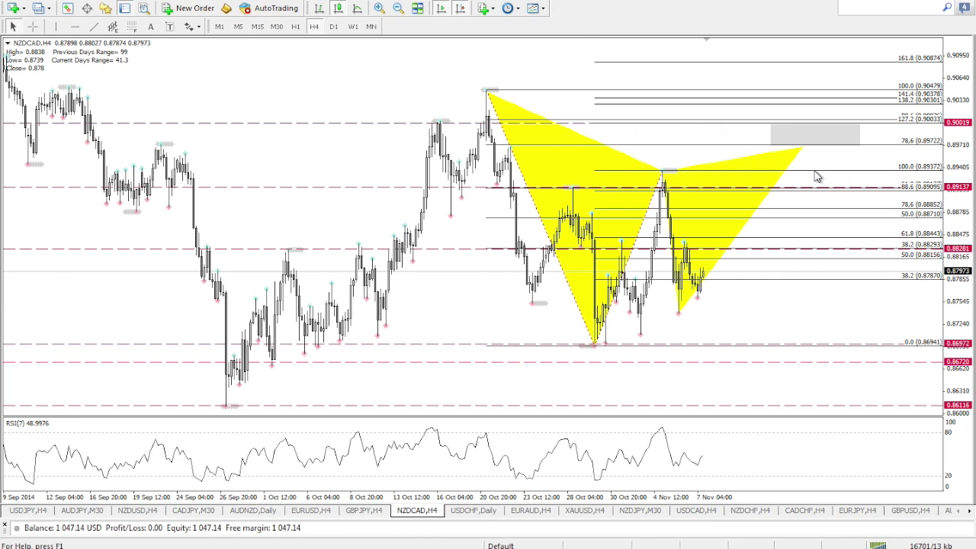
pyautogui.click(645, 513)
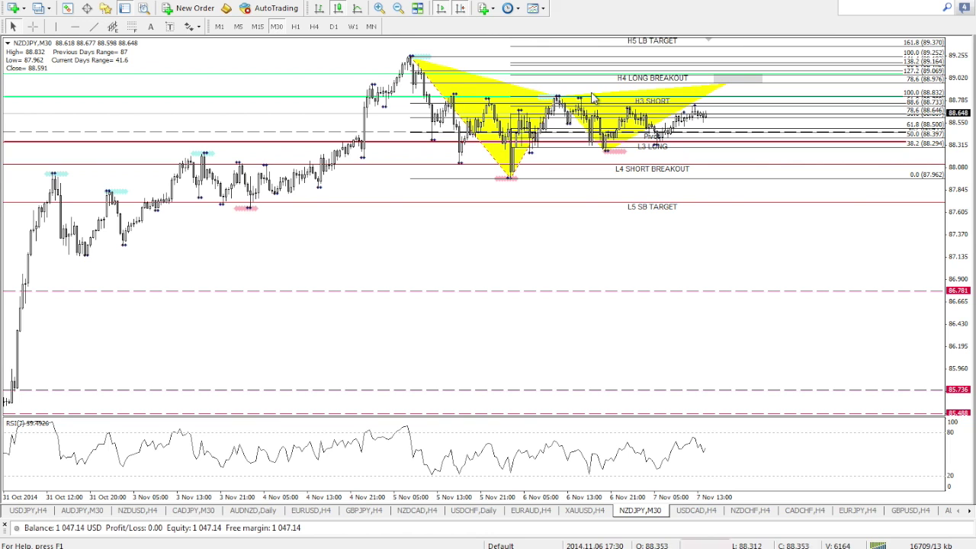
pyautogui.click(380, 8)
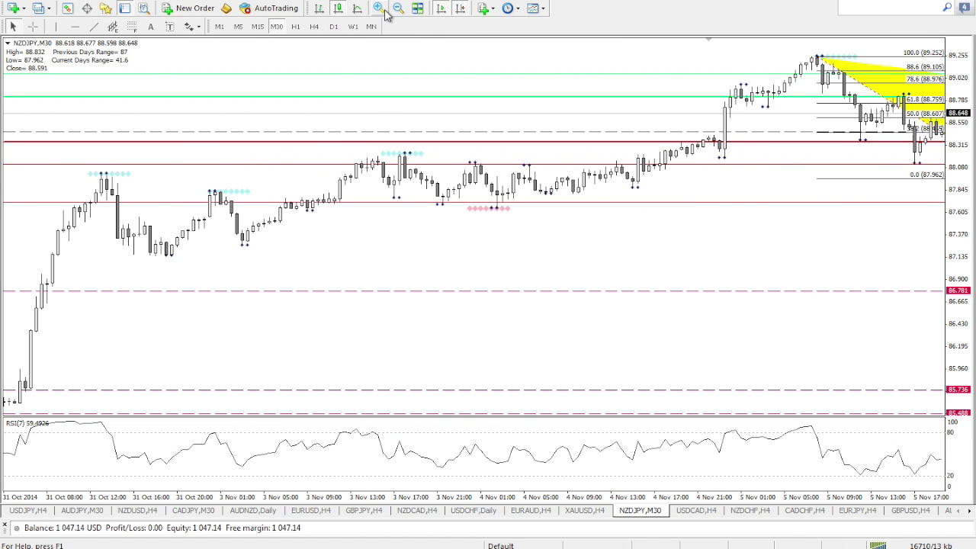
pyautogui.click(461, 9)
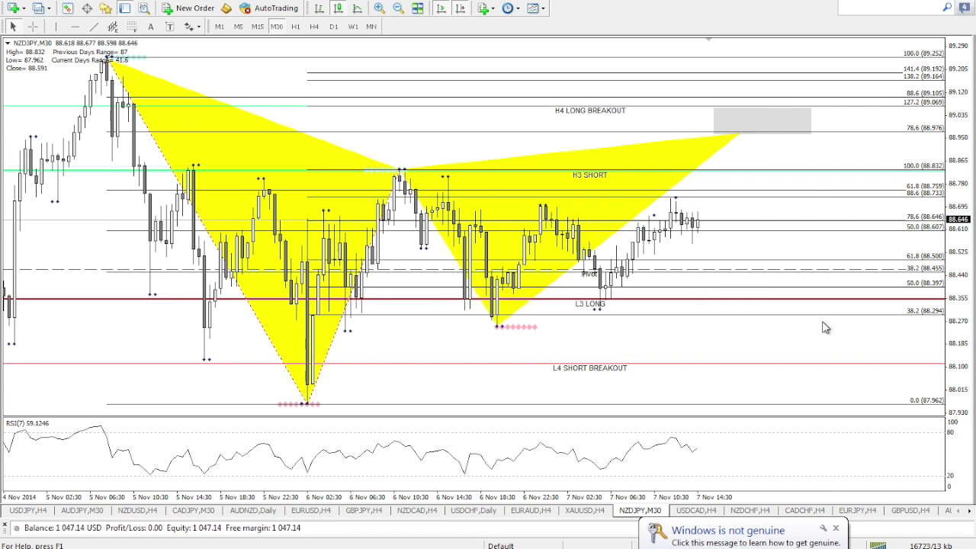
pyautogui.click(836, 527)
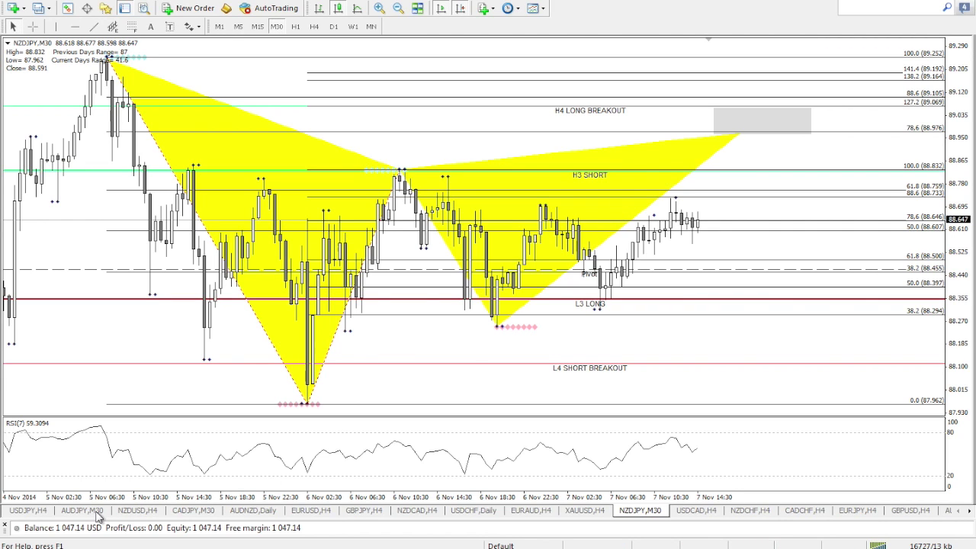
pyautogui.click(97, 513)
# Delete the two yellow triangles and the Fibonacci retracement from the AUDJPY M30 chart
pyautogui.rightClick(740, 80)
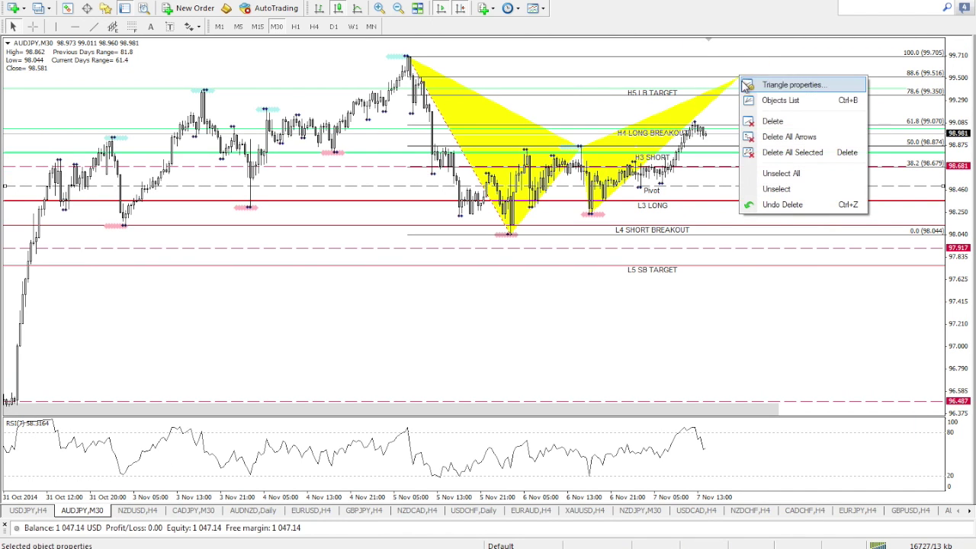
pyautogui.click(772, 120)
pyautogui.rightClick(410, 59)
pyautogui.click(444, 105)
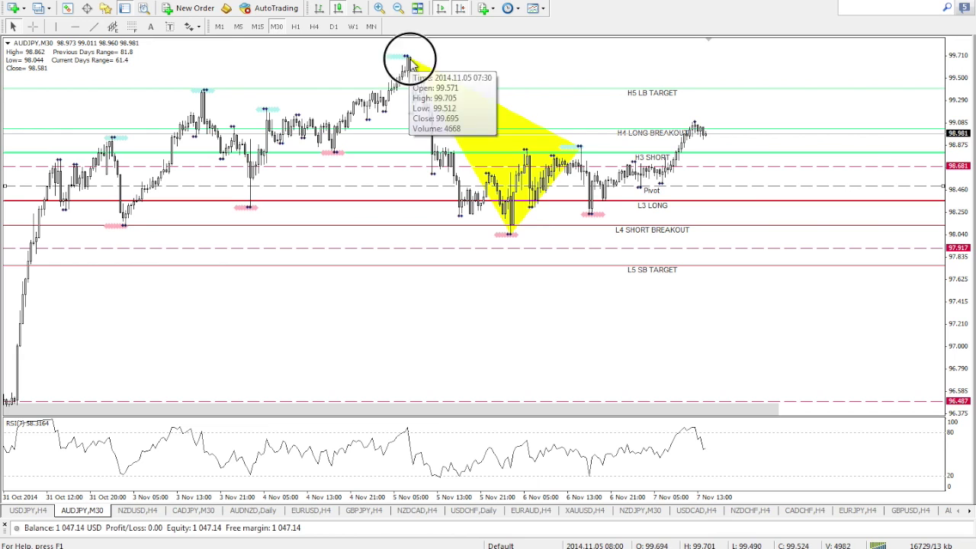
pyautogui.rightClick(424, 66)
pyautogui.rightClick(413, 59)
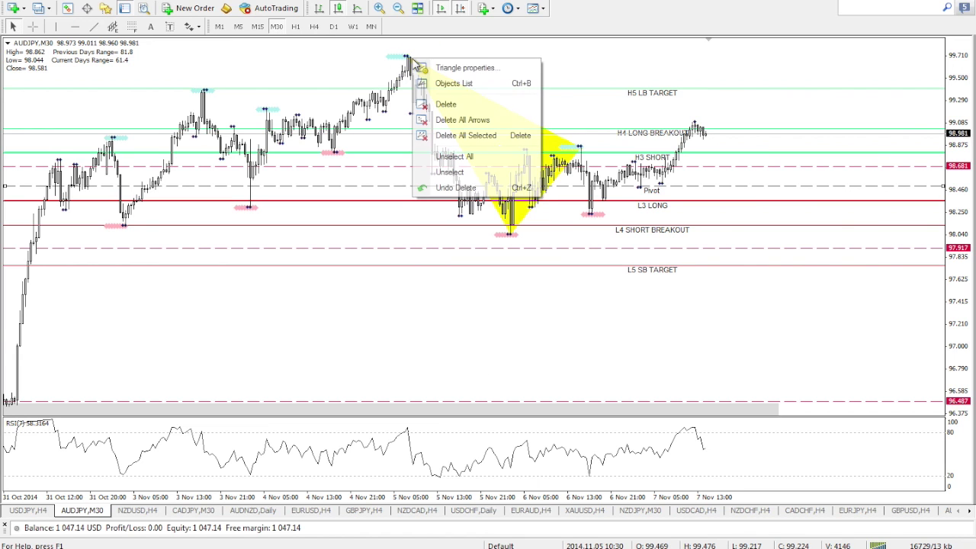
pyautogui.click(446, 104)
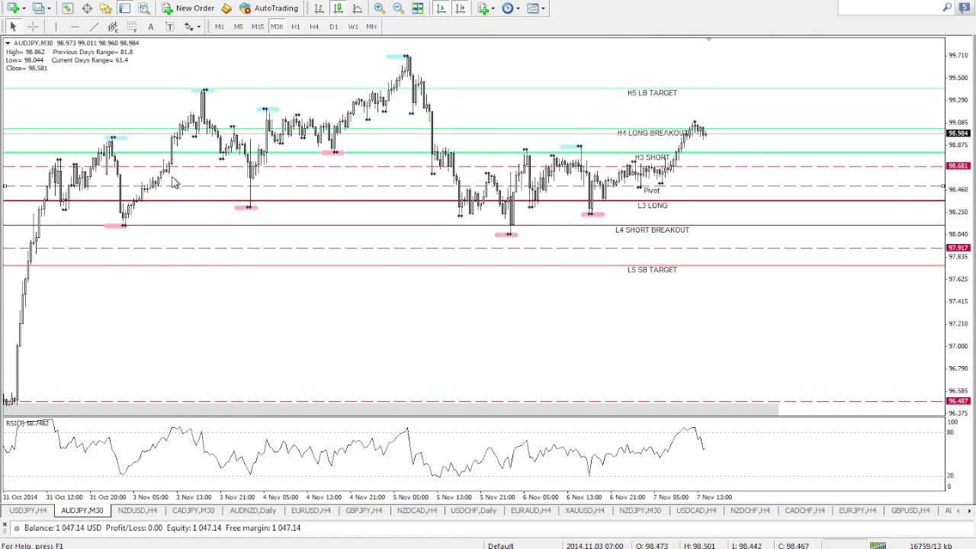
# Draw a Fibonacci retracement from the 5 Nov 99.705 peak down to the 98.044 low
pyautogui.moveTo(105, 384); pyautogui.dragTo(69, 380)
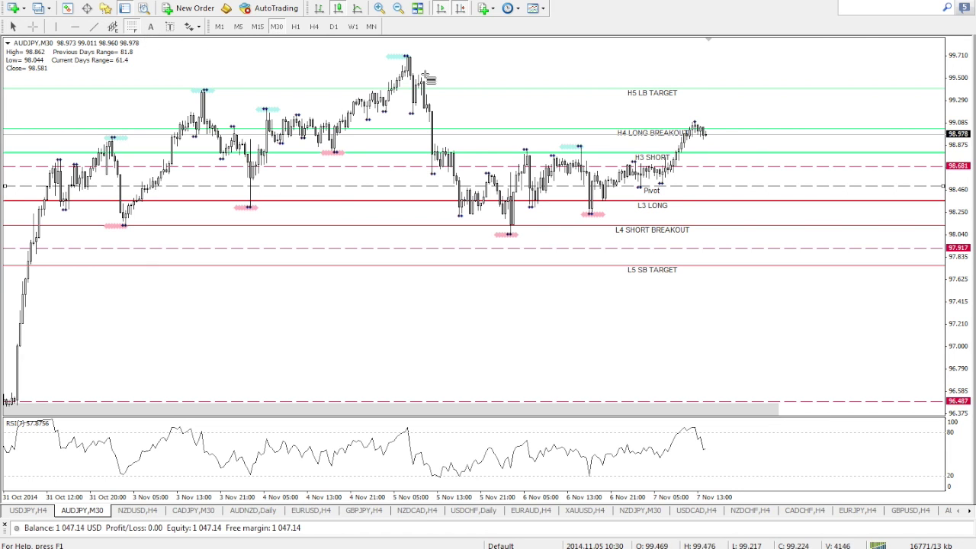
pyautogui.moveTo(407, 55)
pyautogui.mouseDown()
pyautogui.moveTo(397, 164)
pyautogui.moveTo(512, 235)
pyautogui.mouseUp()
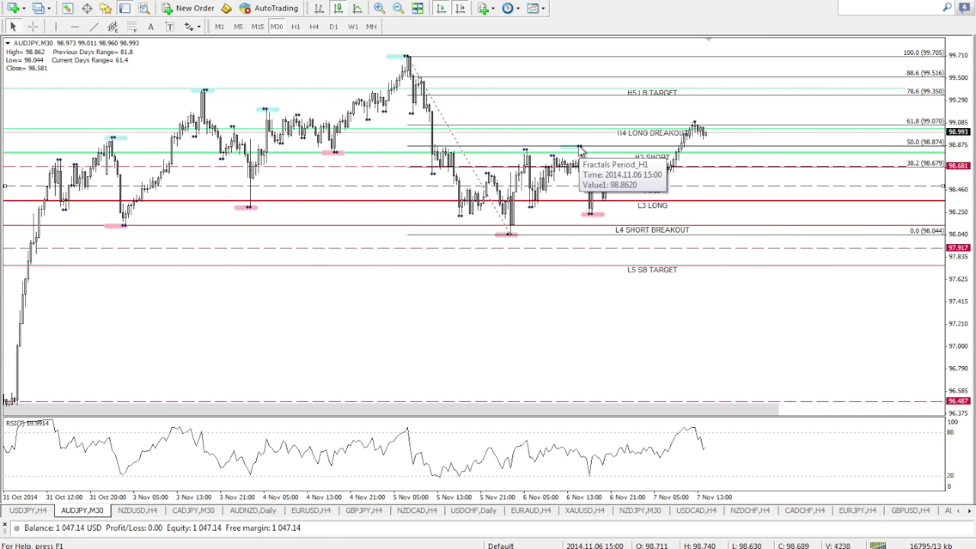
pyautogui.click(80, 0)
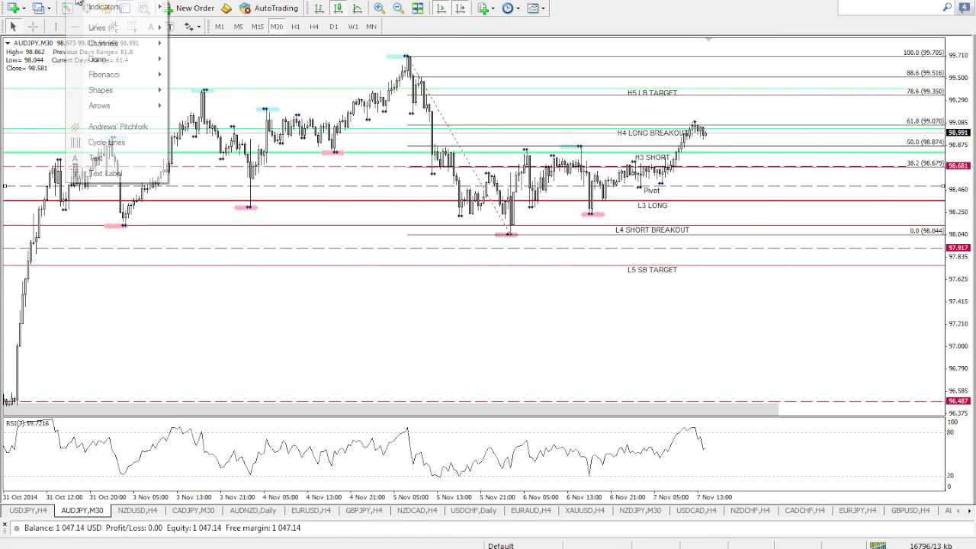
# Draw a grey rectangle over the 6 Nov swing high
pyautogui.moveTo(124, 90)
pyautogui.click(203, 89)
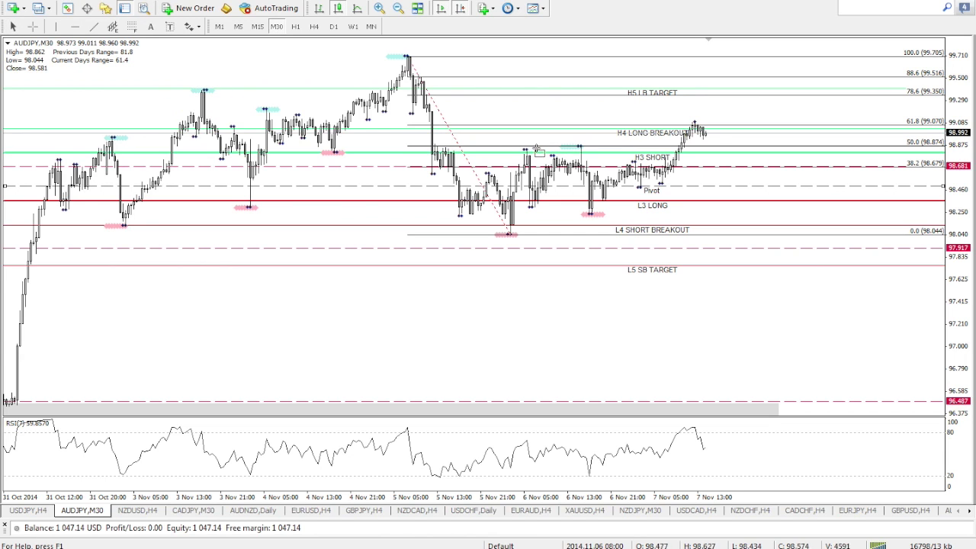
pyautogui.moveTo(513, 145)
pyautogui.mouseDown()
pyautogui.moveTo(621, 163)
pyautogui.moveTo(614, 167)
pyautogui.mouseUp()
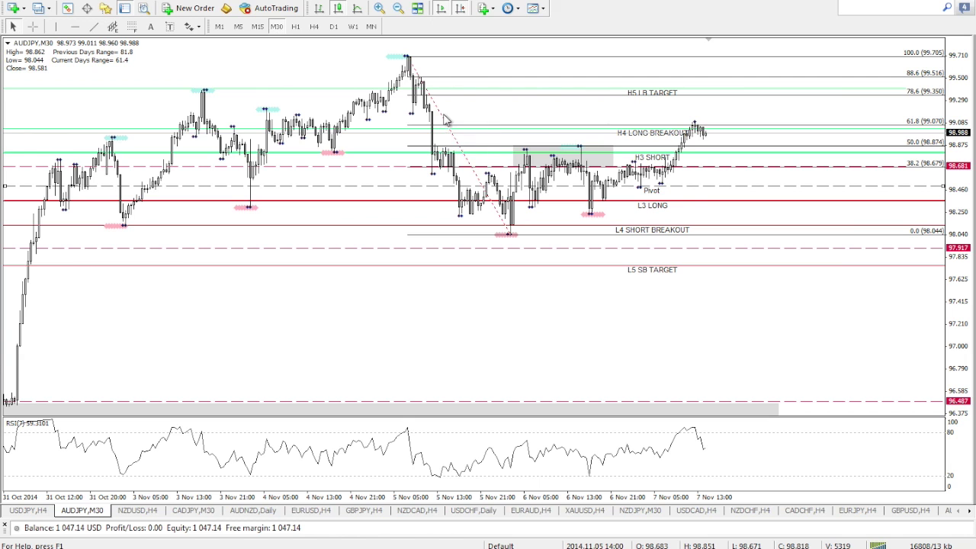
# Draw a second Fibonacci retracement from the 98.044 low up to the 98.862 high
pyautogui.moveTo(510, 235)
pyautogui.moveTo(510, 234)
pyautogui.mouseDown()
pyautogui.moveTo(595, 190)
pyautogui.moveTo(573, 155)
pyautogui.moveTo(581, 146)
pyautogui.mouseUp()
pyautogui.rightClick(581, 146)
pyautogui.press('Escape')
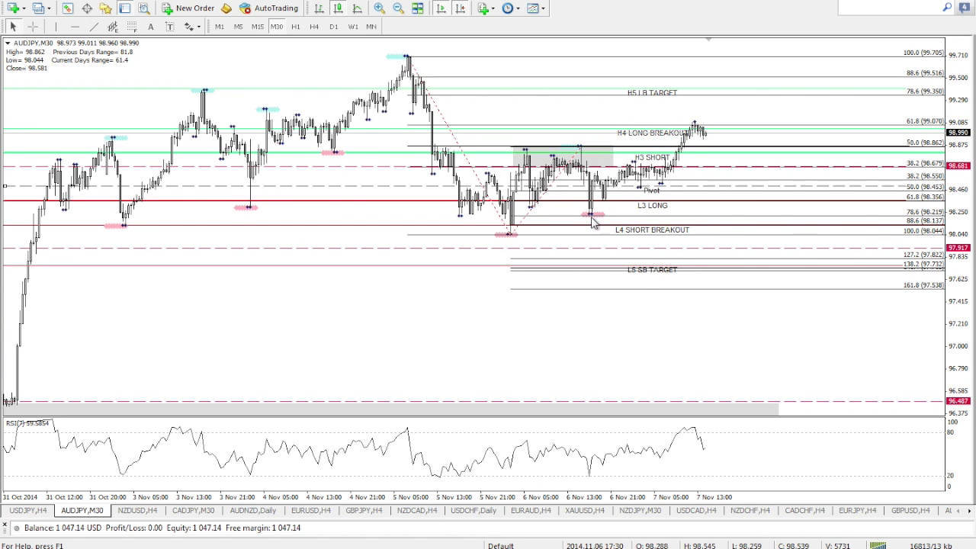
pyautogui.click(70, 2)
# Draw a grey rectangle around the 6 Nov 13:00 swing low near 98.2
pyautogui.moveTo(140, 95)
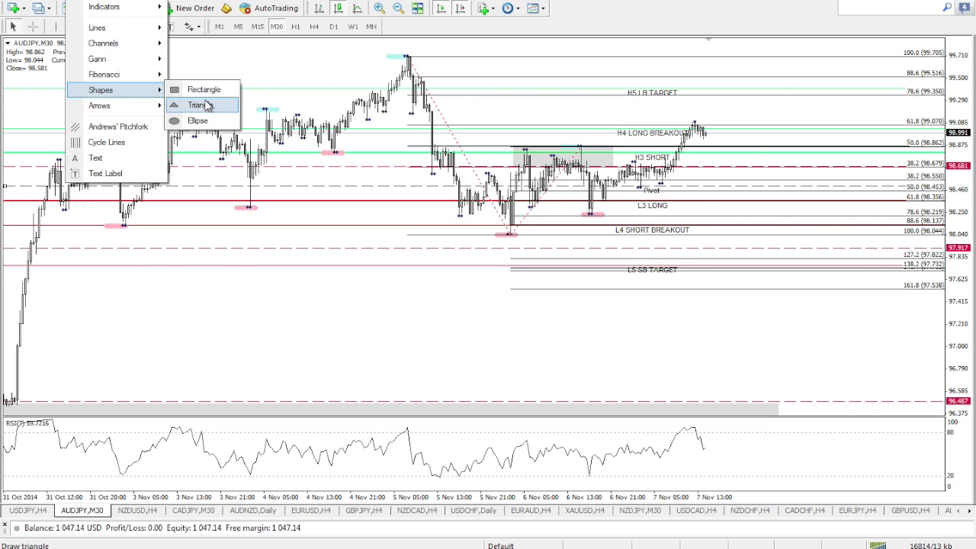
pyautogui.click(187, 89)
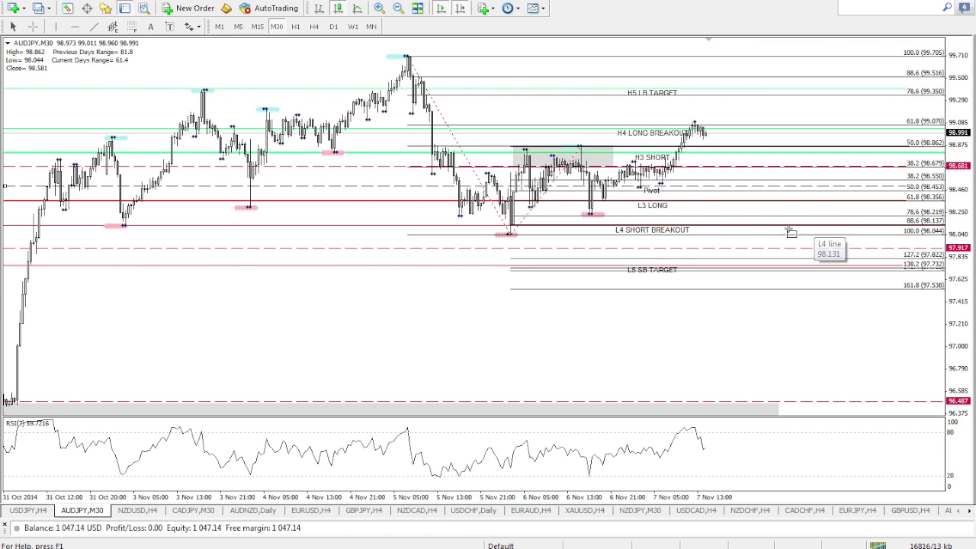
pyautogui.moveTo(576, 180); pyautogui.dragTo(625, 225)
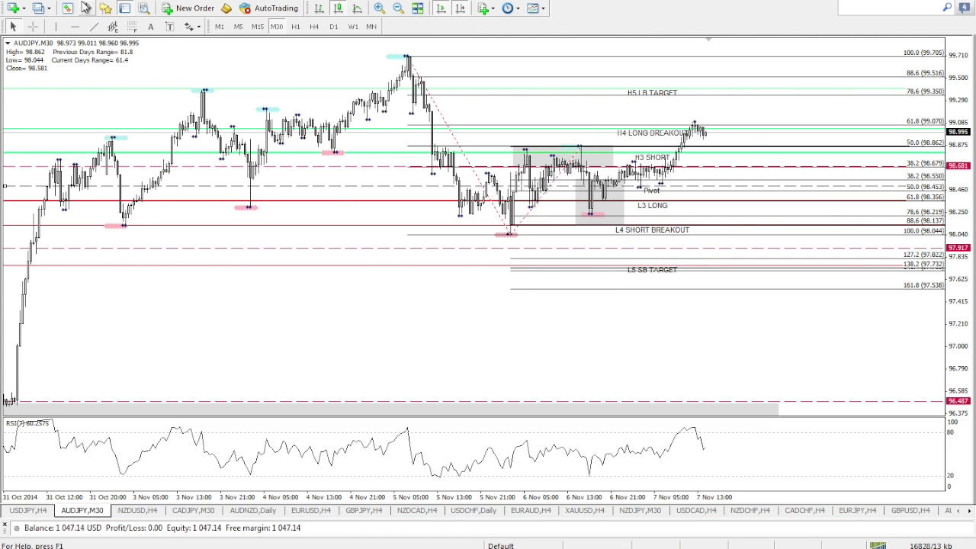
pyautogui.click(86, 8)
# Draw a yellow triangle from the 5 Nov swing low to the 6 Nov high
pyautogui.moveTo(130, 90)
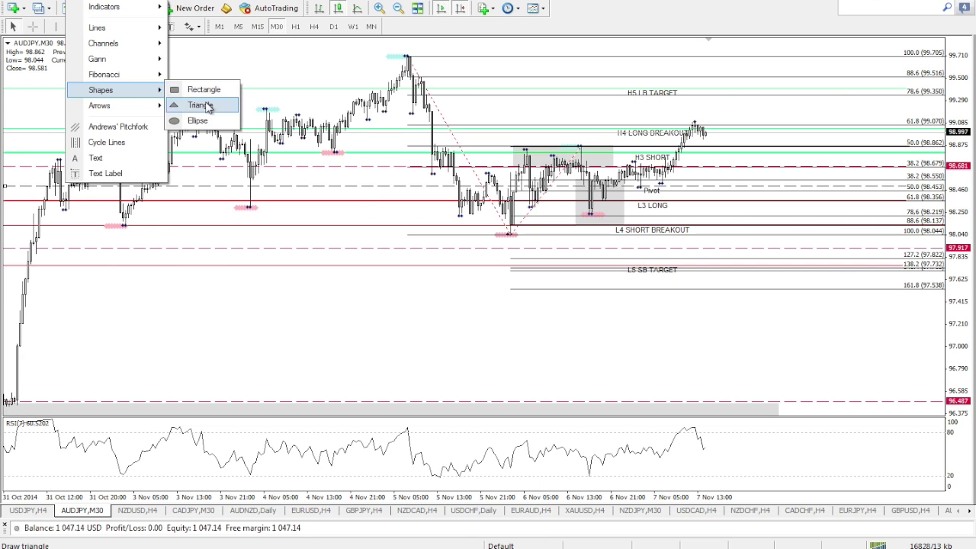
pyautogui.click(207, 107)
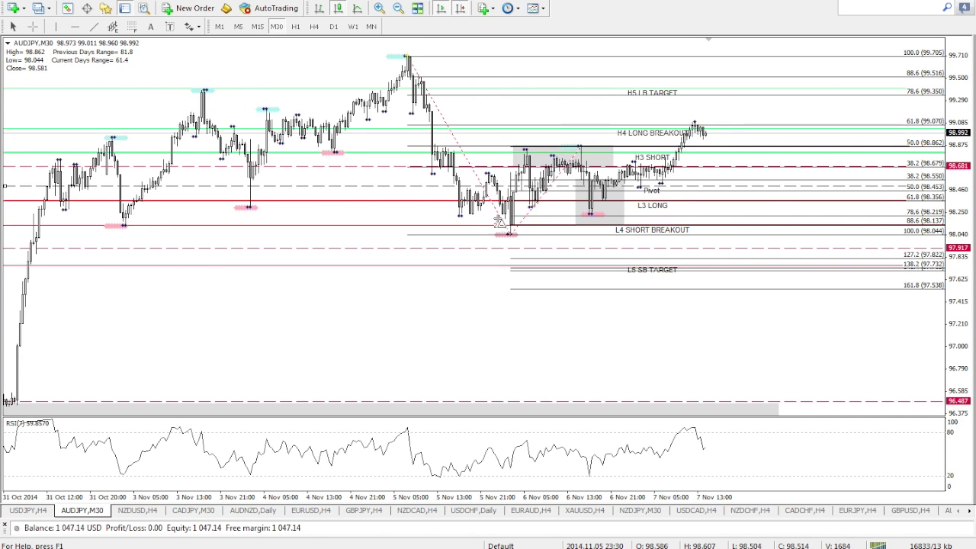
pyautogui.click(511, 229)
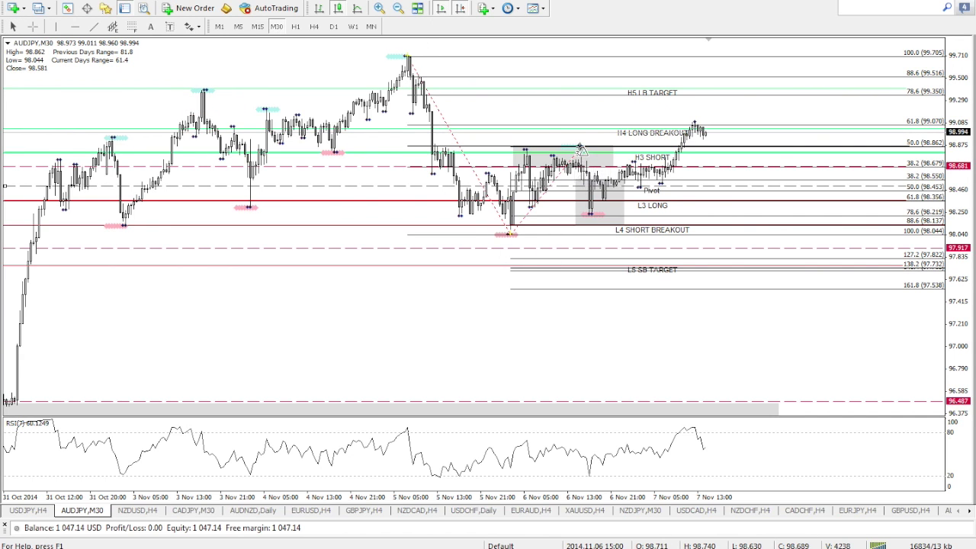
pyautogui.click(581, 148)
# Draw a second yellow triangle from the 6 Nov 13:00 low to the far-right corner
pyautogui.click(86, 7)
pyautogui.moveTo(123, 93)
pyautogui.click(200, 103)
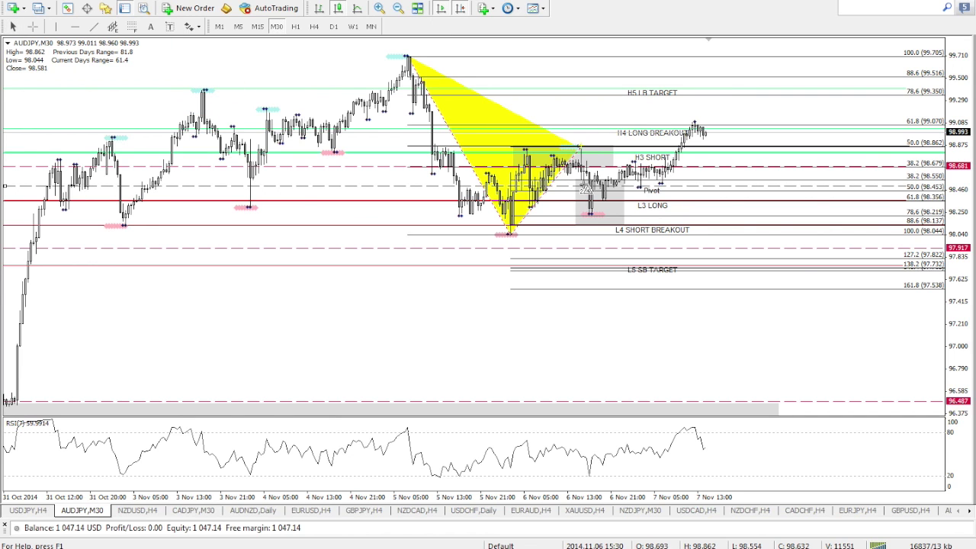
pyautogui.click(592, 213)
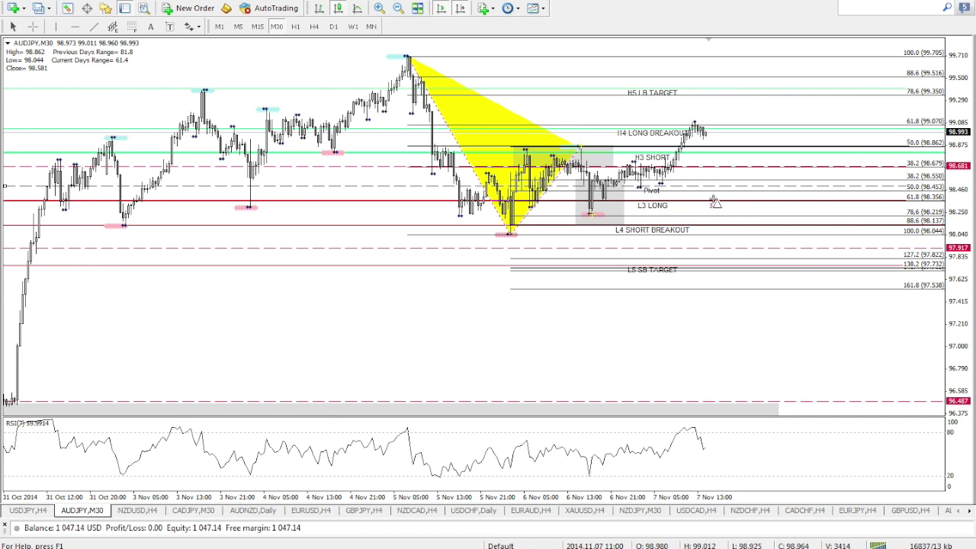
pyautogui.click(729, 78)
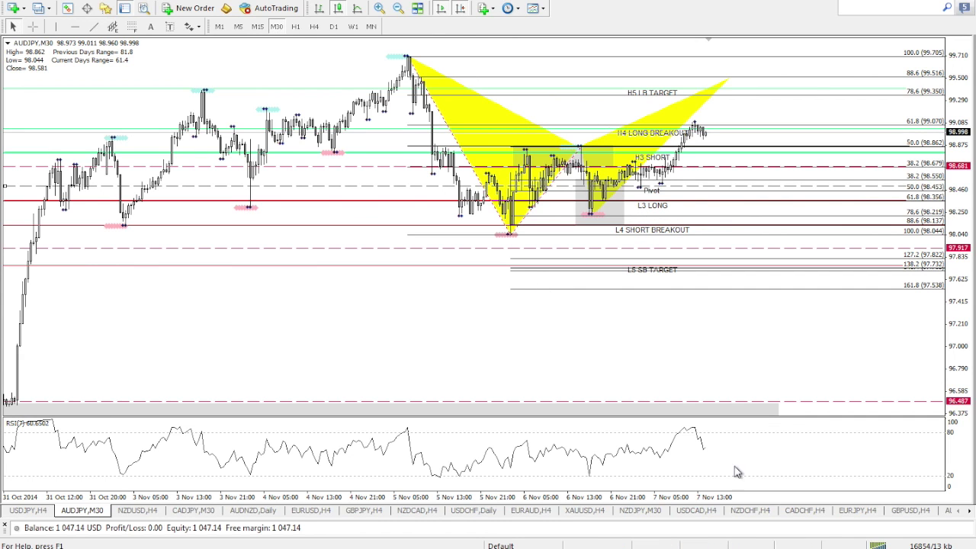
# On the NZDJPY M30 chart, delete the grey rectangle and the right yellow triangle
pyautogui.click(652, 512)
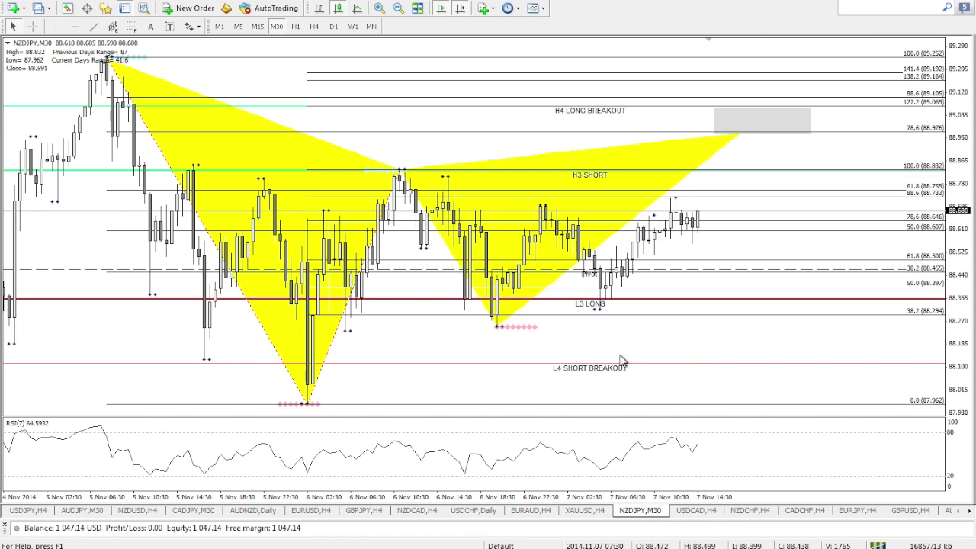
pyautogui.rightClick(812, 136)
pyautogui.click(828, 180)
pyautogui.click(739, 136)
pyautogui.rightClick(738, 136)
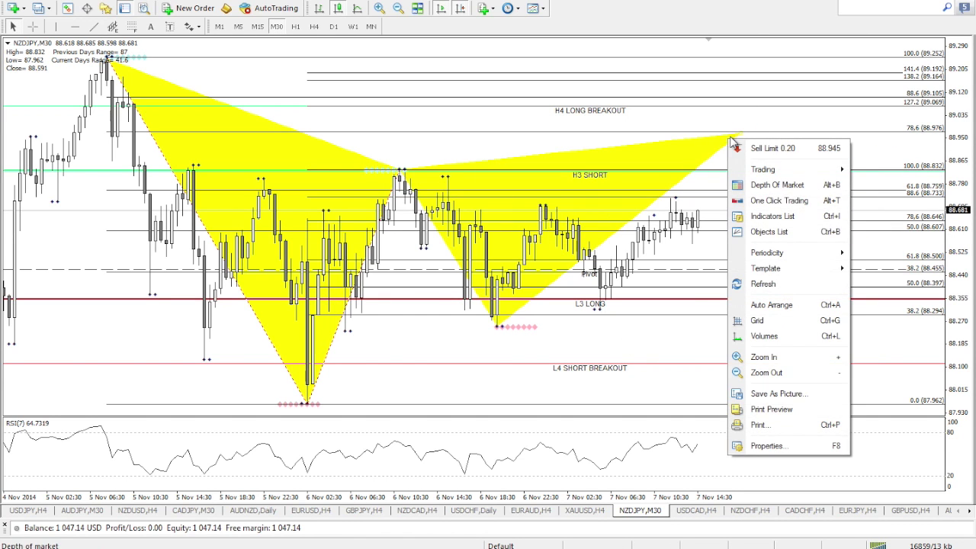
pyautogui.rightClick(735, 135)
pyautogui.click(769, 177)
# Delete both Fibonacci retracements and the left yellow triangle from NZDJPY M30
pyautogui.rightClick(393, 182)
pyautogui.click(424, 226)
pyautogui.click(396, 164)
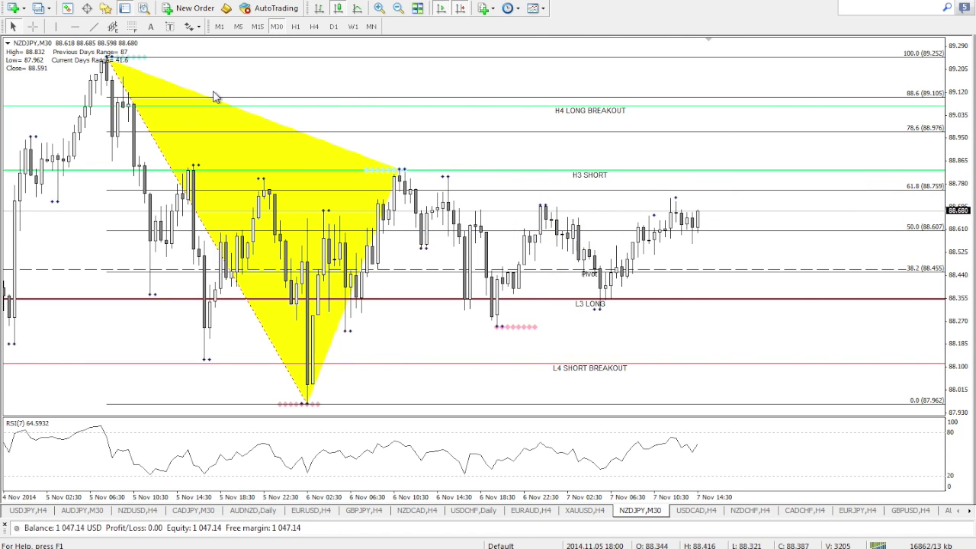
pyautogui.rightClick(115, 66)
pyautogui.click(141, 110)
pyautogui.rightClick(113, 65)
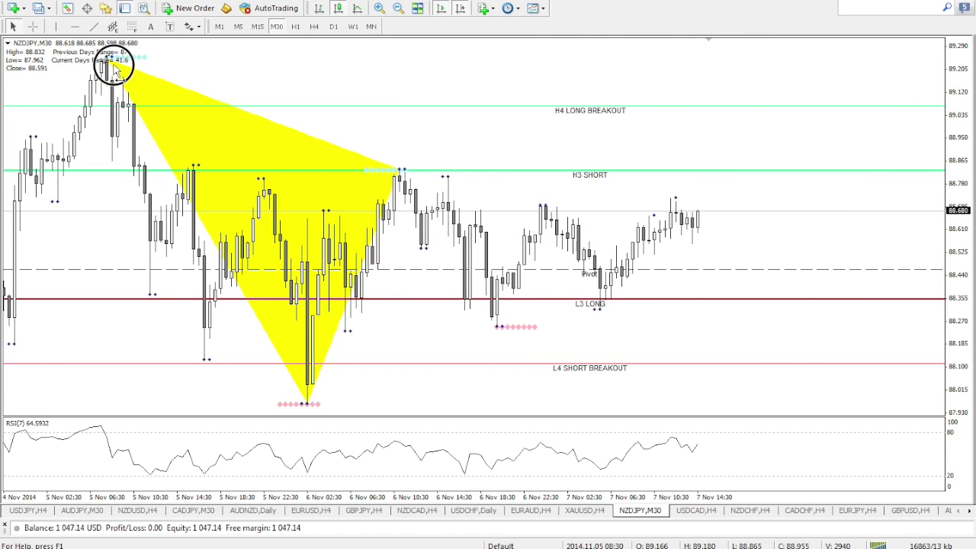
pyautogui.click(148, 111)
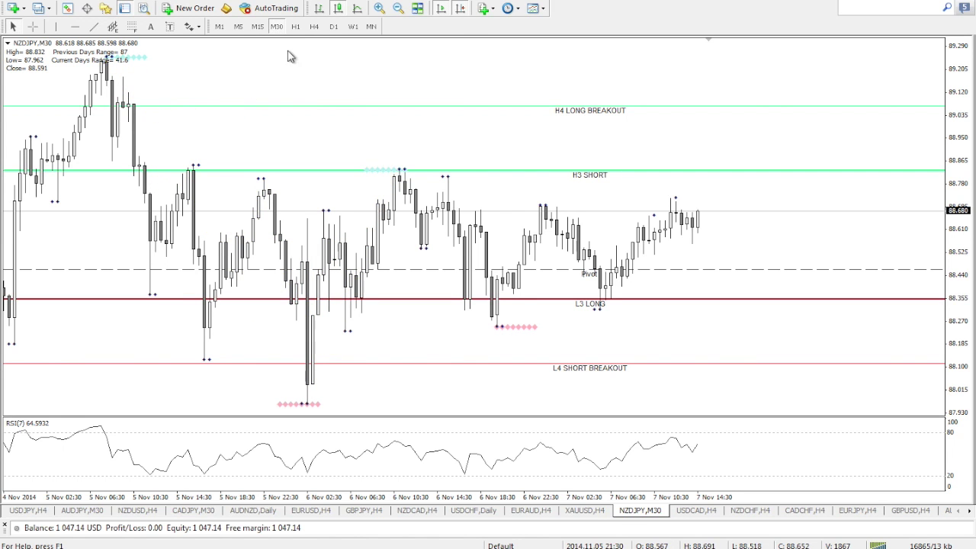
# Zoom out the NZDJPY chart, scroll back to late October, then return to the latest bars
pyautogui.click(396, 9)
pyautogui.moveTo(312, 83); pyautogui.dragTo(230, 138)
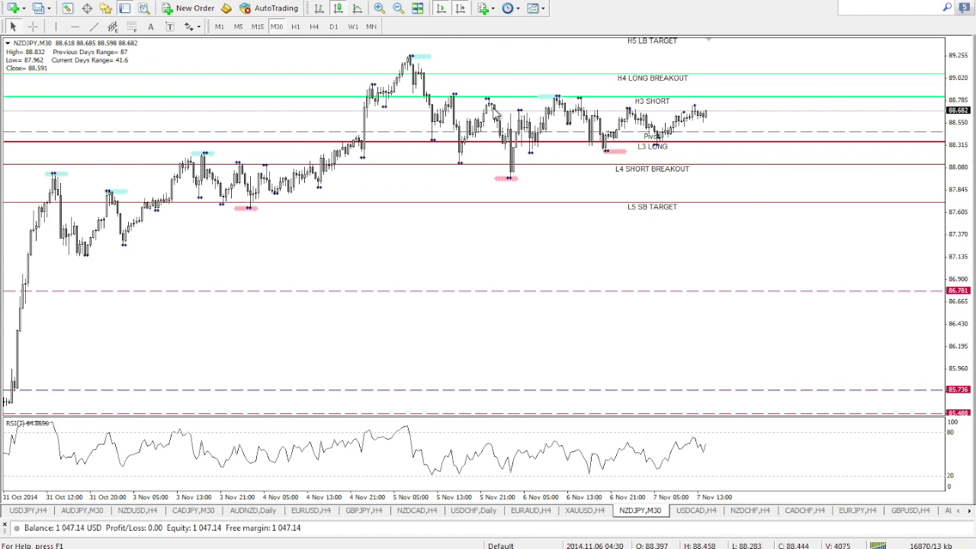
pyautogui.moveTo(93, 373); pyautogui.dragTo(418, 333)
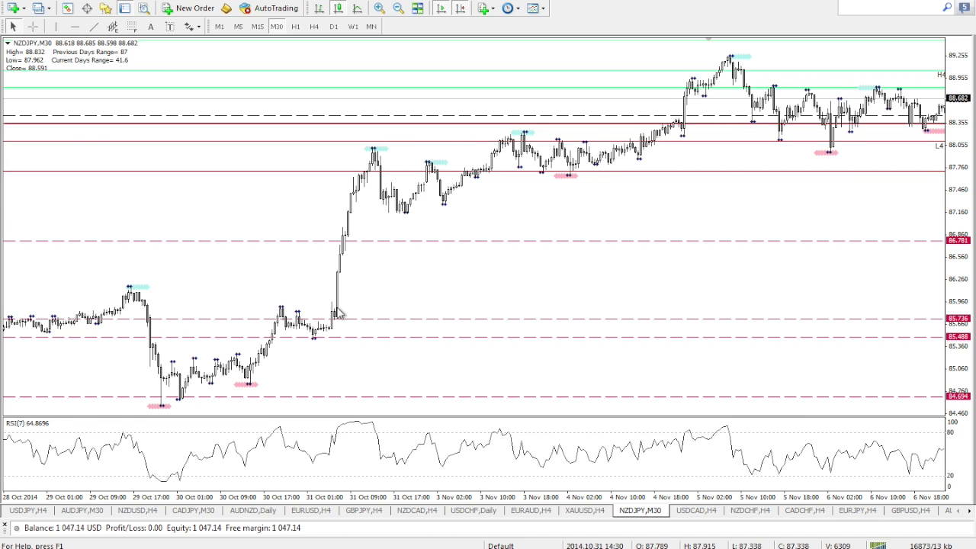
pyautogui.moveTo(728, 232); pyautogui.dragTo(343, 211)
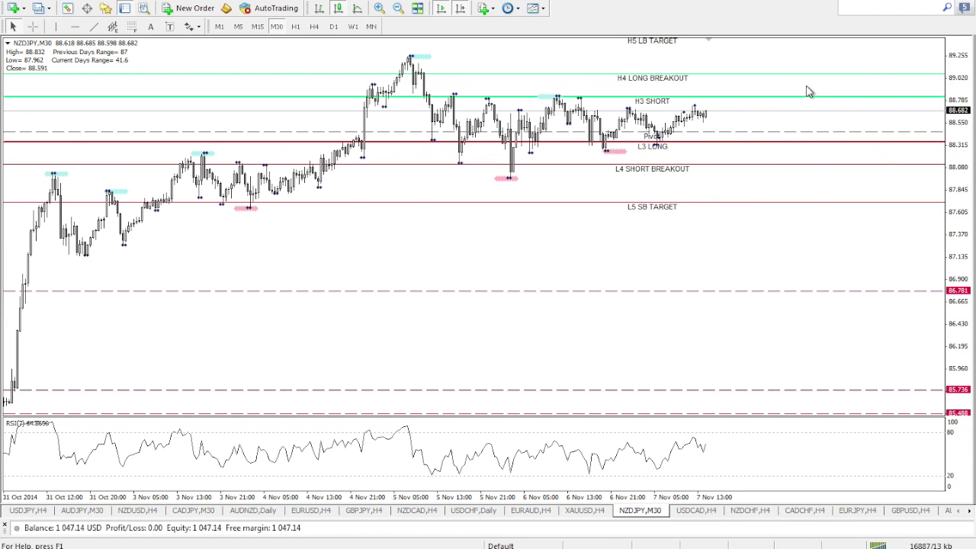
pyautogui.moveTo(431, 61)
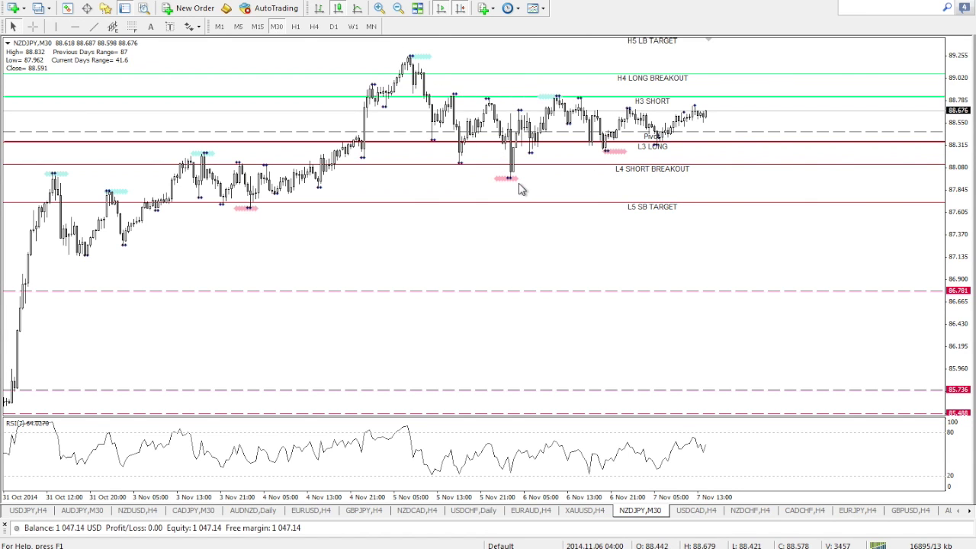
# Zoom back in and draw a Fibonacci retracement from the 89.252 high to the 87.962 low
pyautogui.click(379, 9)
pyautogui.moveTo(378, 98)
pyautogui.mouseDown()
pyautogui.moveTo(430, 98)
pyautogui.moveTo(377, 99)
pyautogui.mouseUp()
pyautogui.click(131, 26)
pyautogui.moveTo(107, 57); pyautogui.dragTo(306, 403)
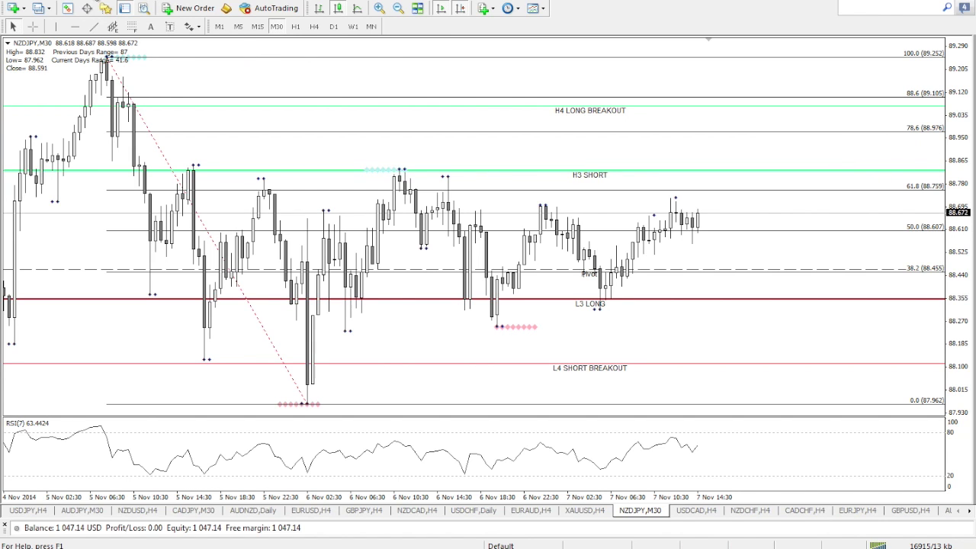
# Draw a grey rectangle around the H3 SHORT level over the 6 Nov highs
pyautogui.click(84, 1)
pyautogui.moveTo(103, 90)
pyautogui.click(201, 89)
pyautogui.moveTo(269, 131); pyautogui.dragTo(599, 191)
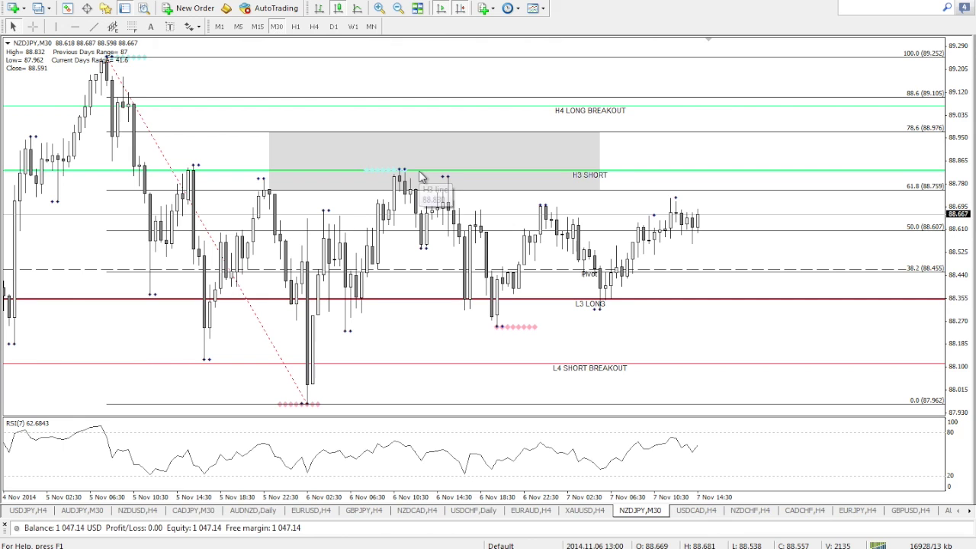
# Add an 87.962–88.832 Fibonacci retracement and a grey box from L3 LONG down to 88.061
pyautogui.click(133, 28)
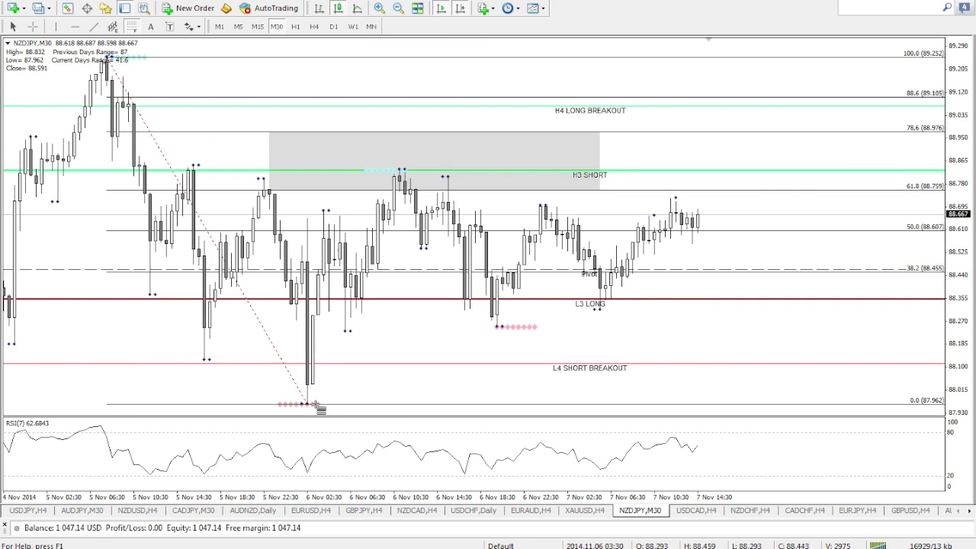
pyautogui.moveTo(308, 404); pyautogui.dragTo(402, 174)
pyautogui.click(76, 0)
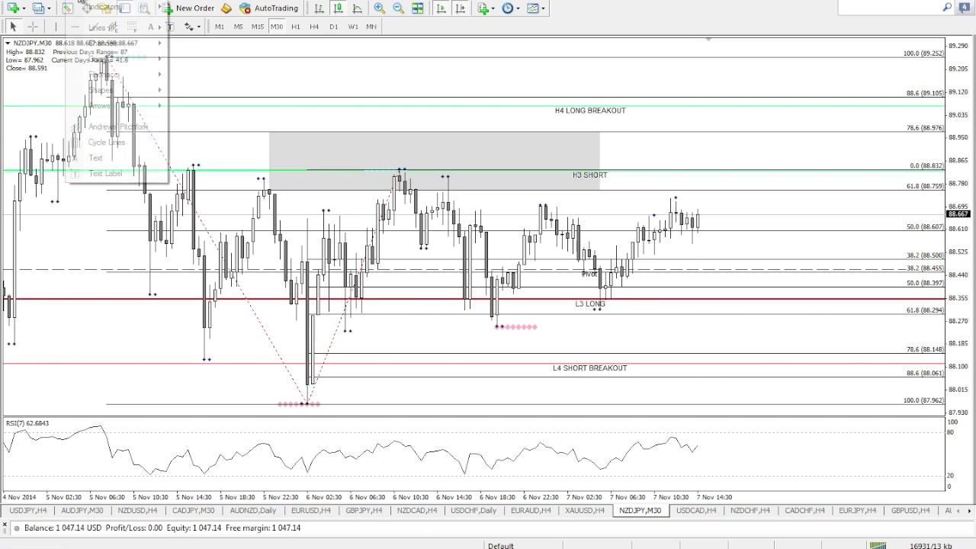
pyautogui.moveTo(99, 76)
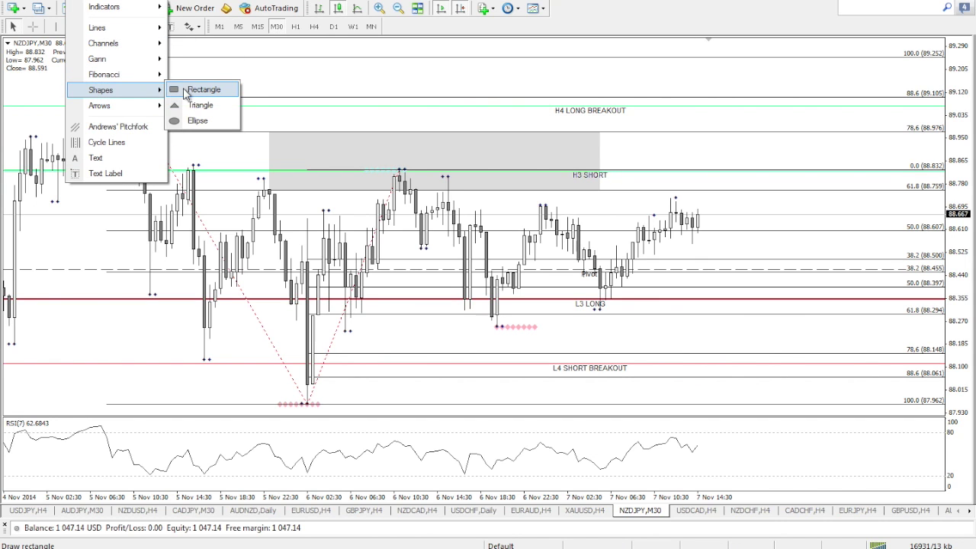
pyautogui.click(193, 95)
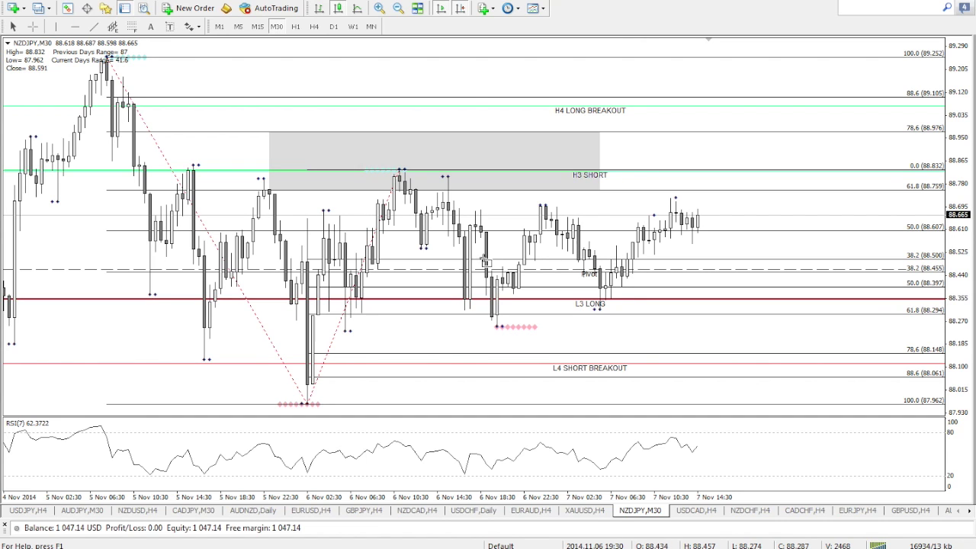
pyautogui.moveTo(441, 261); pyautogui.dragTo(675, 377)
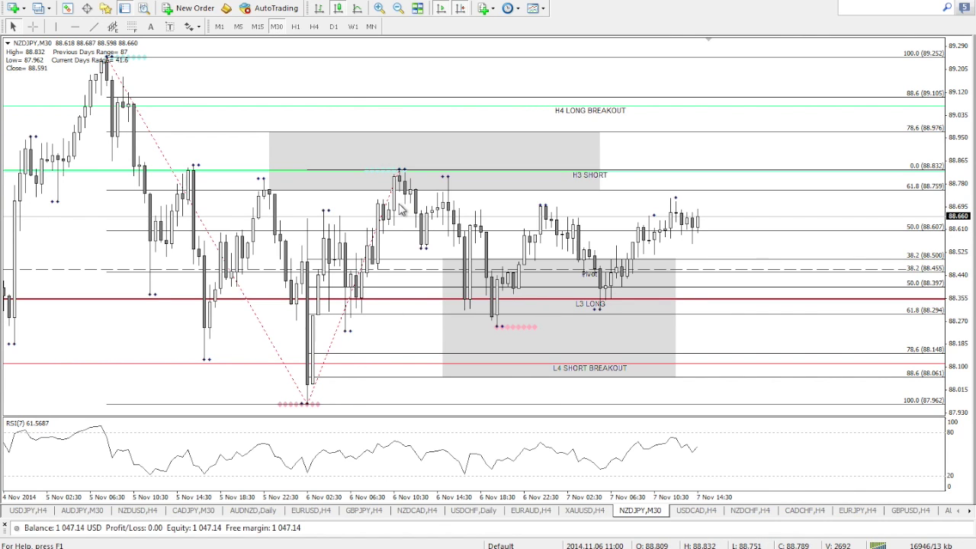
pyautogui.click(89, 2)
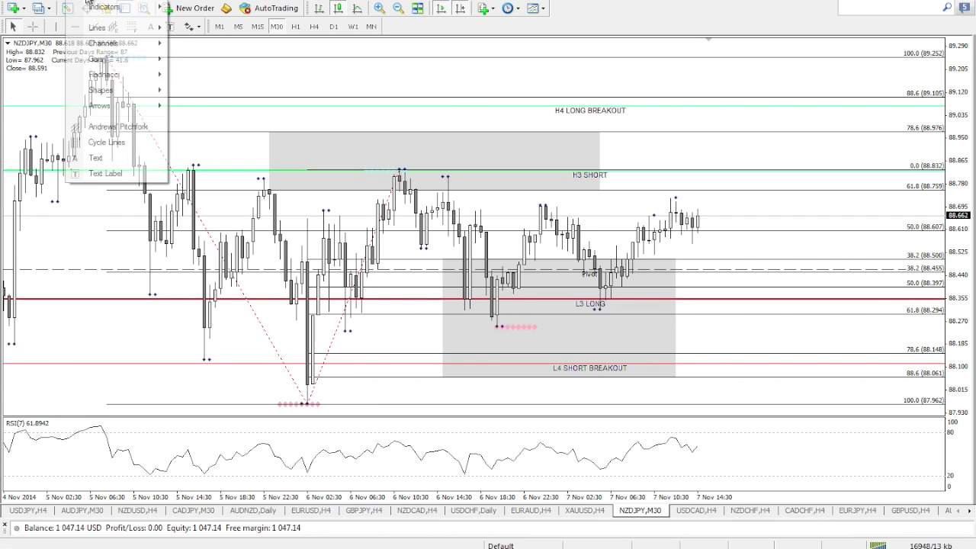
# Draw the first yellow triangle through the 87.962 low, 88.832 high and top-left high
pyautogui.moveTo(116, 97)
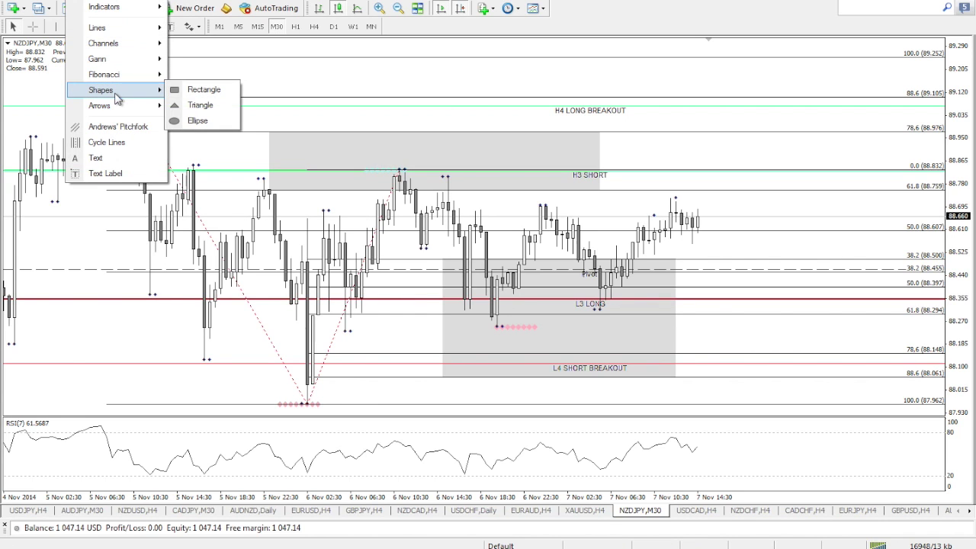
pyautogui.click(192, 105)
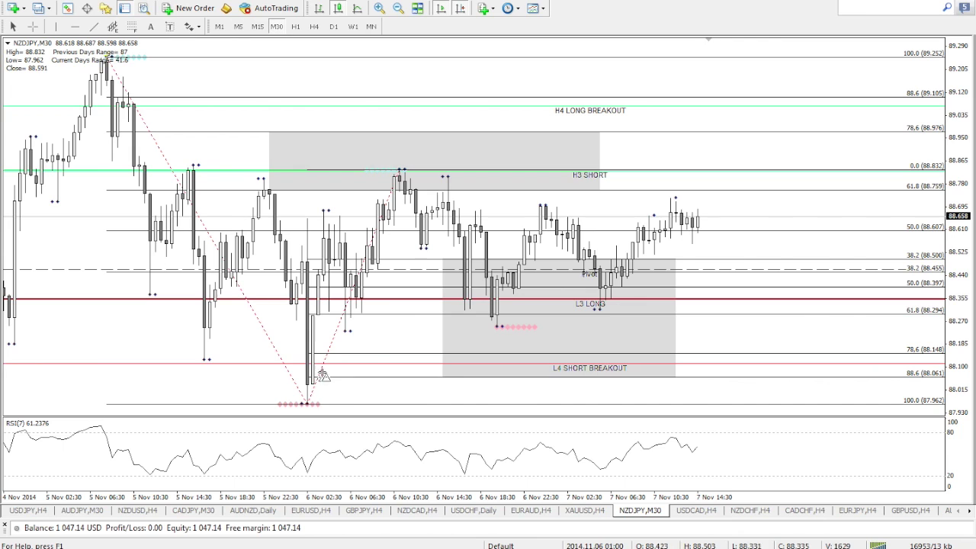
pyautogui.click(306, 401)
pyautogui.click(405, 171)
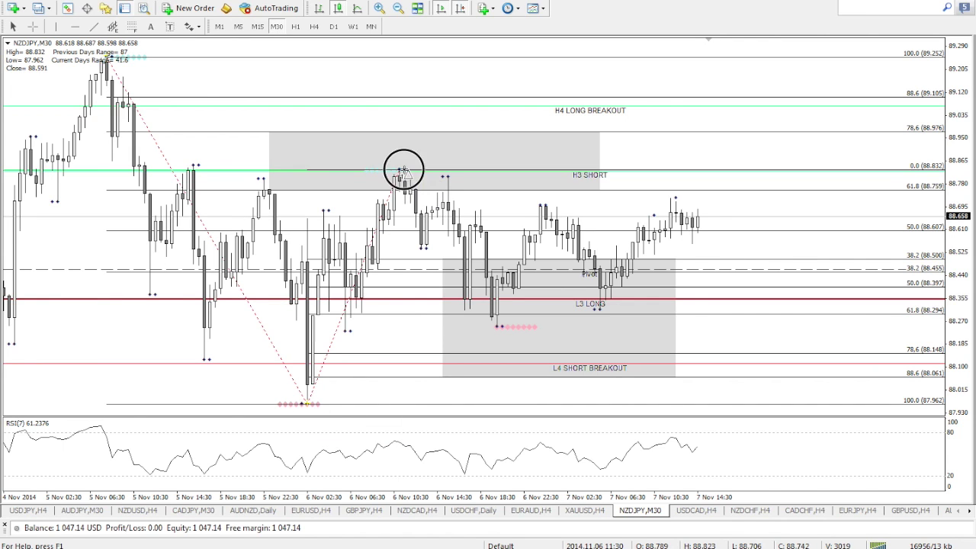
pyautogui.click(108, 57)
# Draw the second triangle from 88.832 out to the right, plus a retracement from 88.823 to the pink-dotted low
pyautogui.click(86, 2)
pyautogui.moveTo(99, 90)
pyautogui.click(194, 105)
pyautogui.click(403, 168)
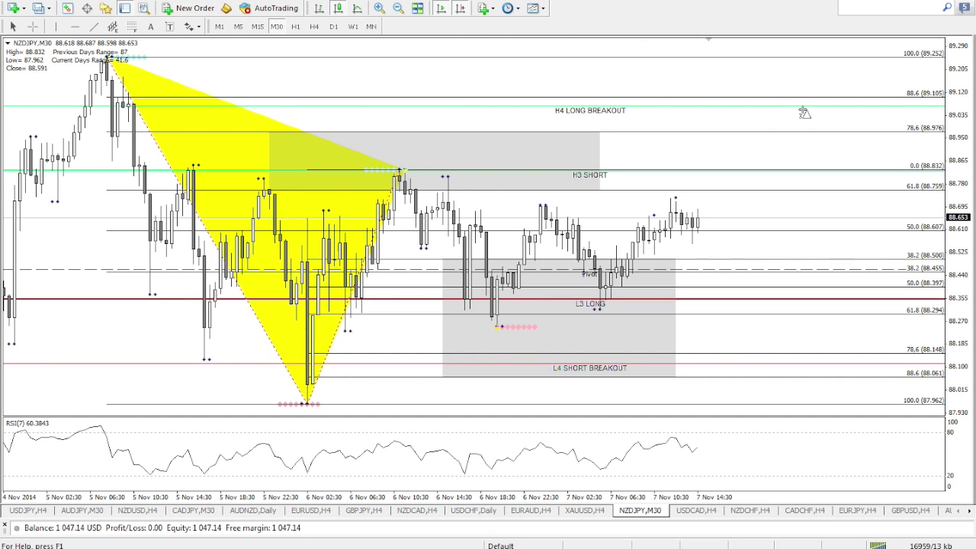
pyautogui.click(795, 132)
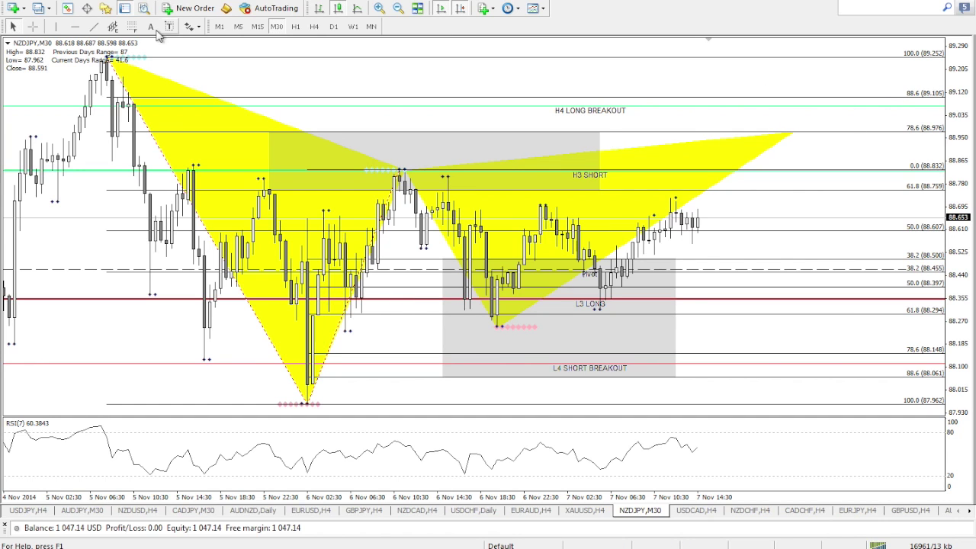
pyautogui.moveTo(400, 174); pyautogui.dragTo(308, 404)
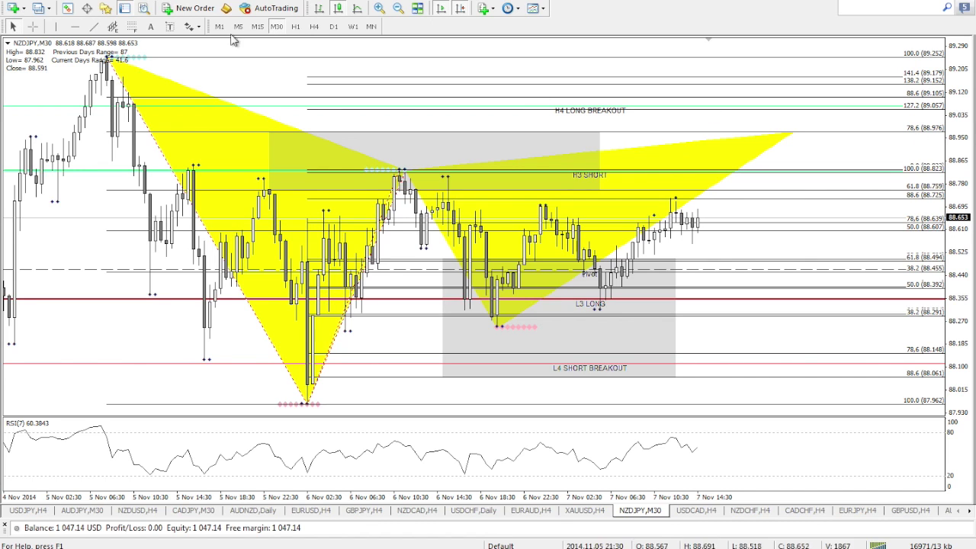
# Draw a small grey box from about 88.976 to 89.057 near the pattern's right tip
pyautogui.click(76, 1)
pyautogui.moveTo(103, 90)
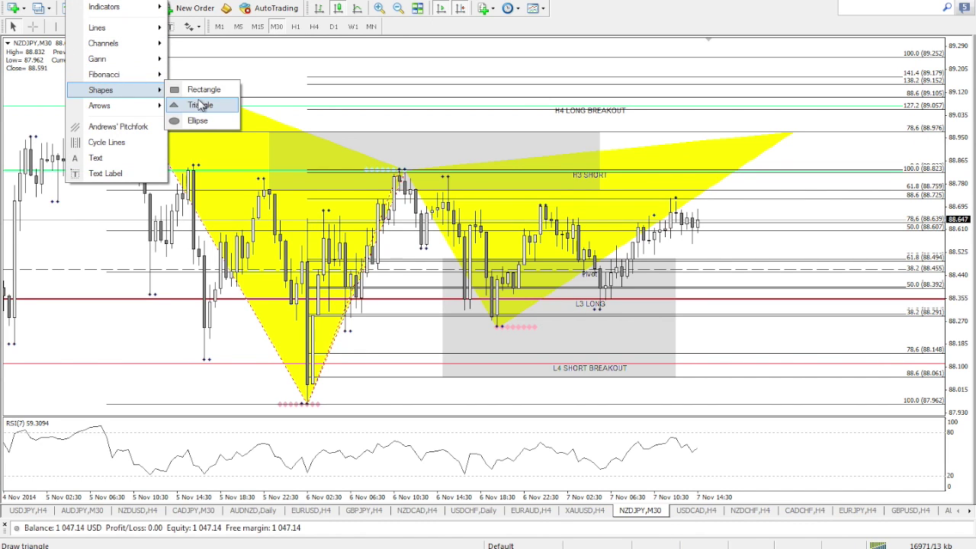
pyautogui.click(200, 88)
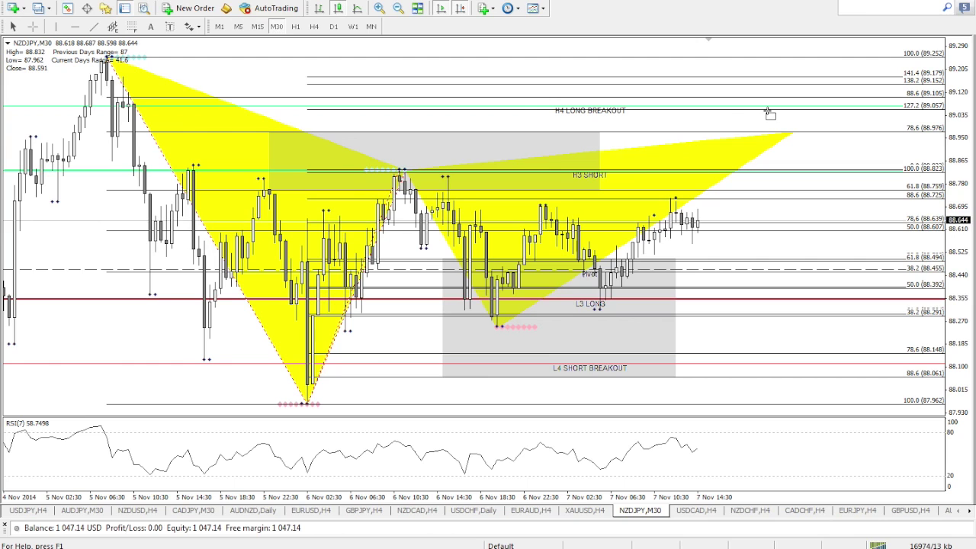
pyautogui.moveTo(764, 111); pyautogui.dragTo(838, 132)
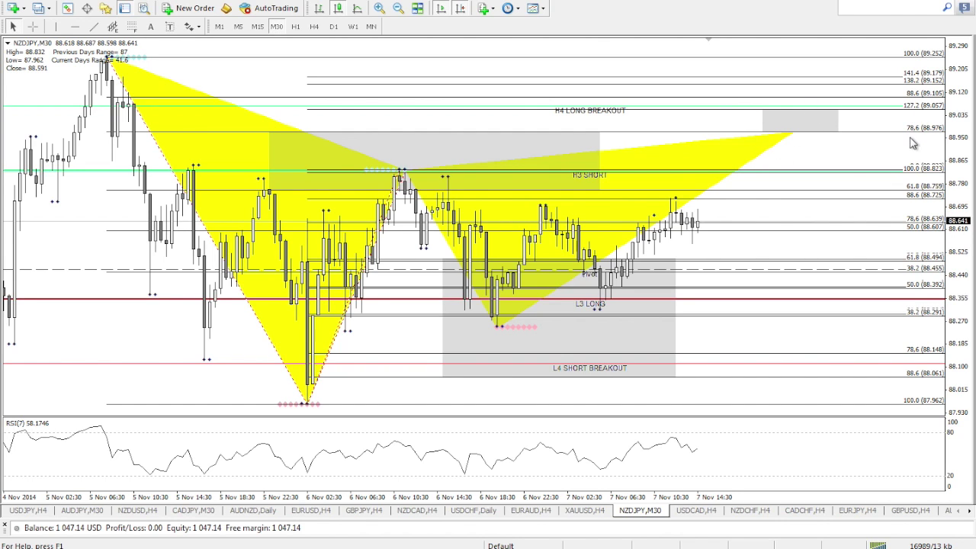
pyautogui.moveTo(700, 230)
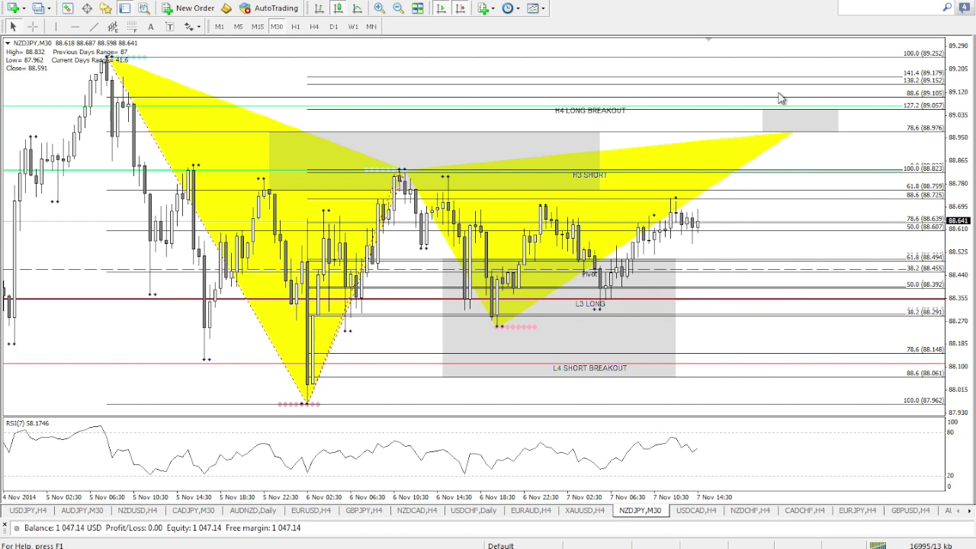